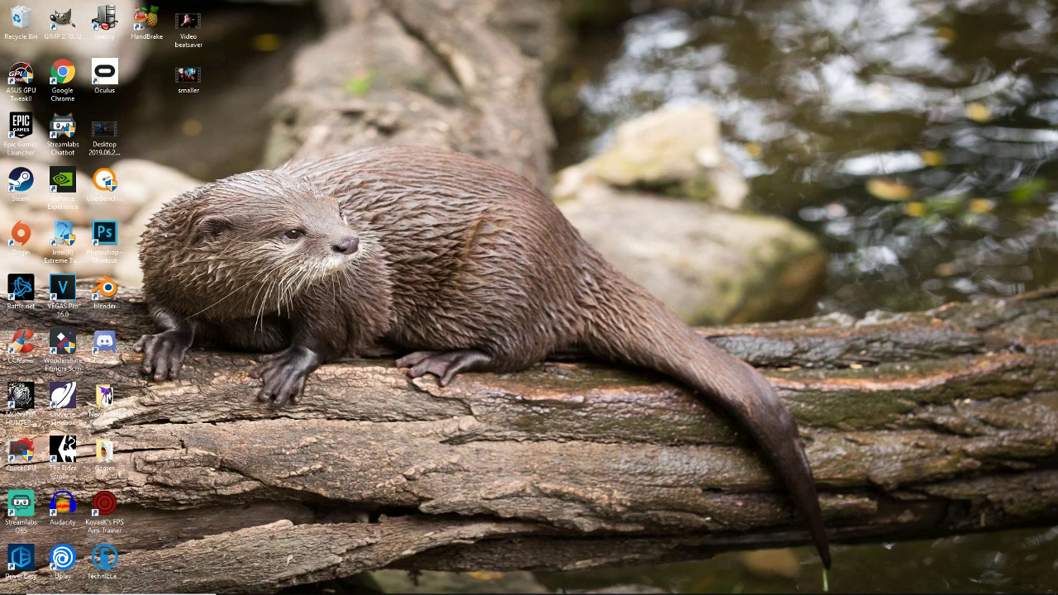
{"action": "left_click", "coordinate": [120, 584]}
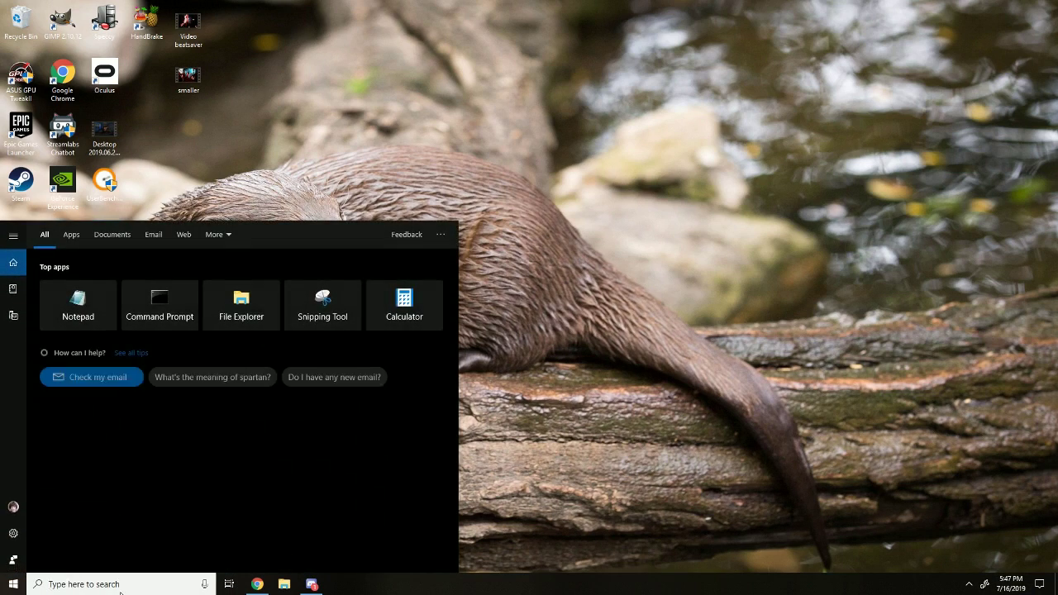
{"action": "type", "text": "device"}
{"action": "key", "text": "Return"}
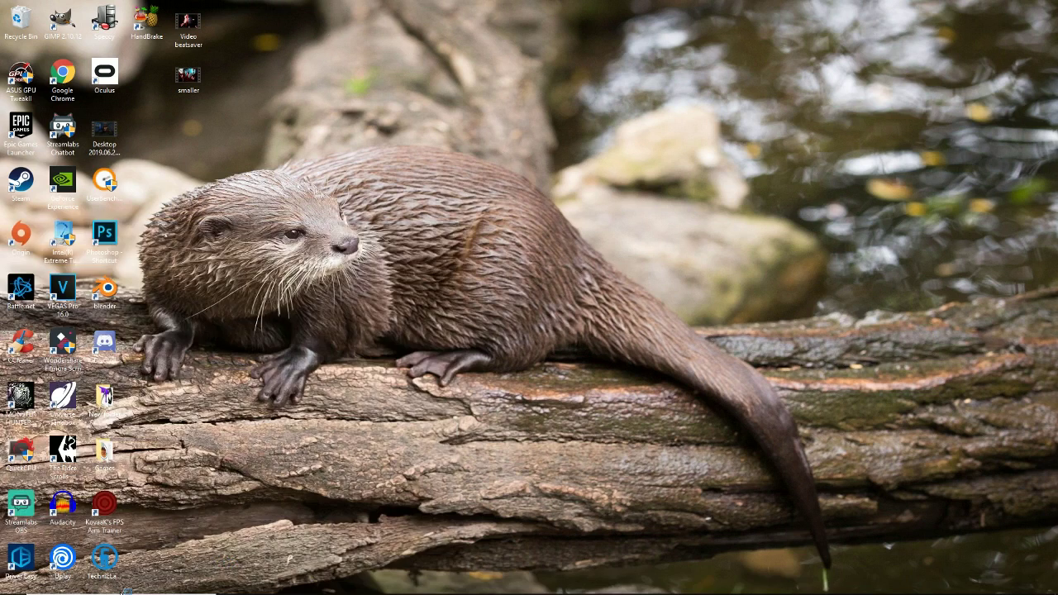
{"action": "left_click_drag", "start_coordinate": [180, 34], "coordinate": [488, 54]}
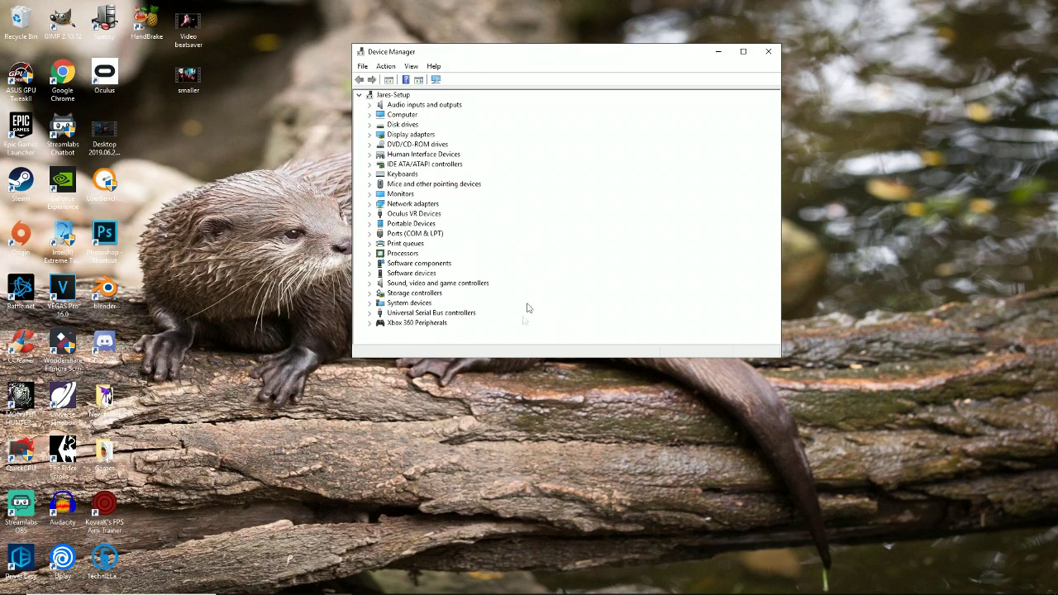
{"action": "left_click", "coordinate": [369, 104]}
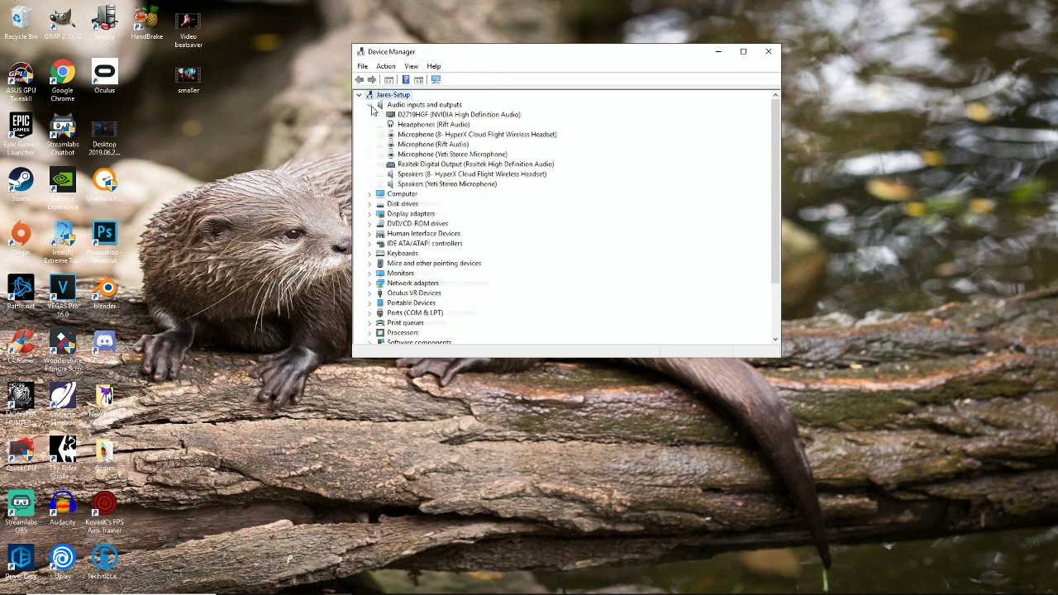
{"action": "left_click", "coordinate": [418, 116]}
{"action": "right_click", "coordinate": [424, 117]}
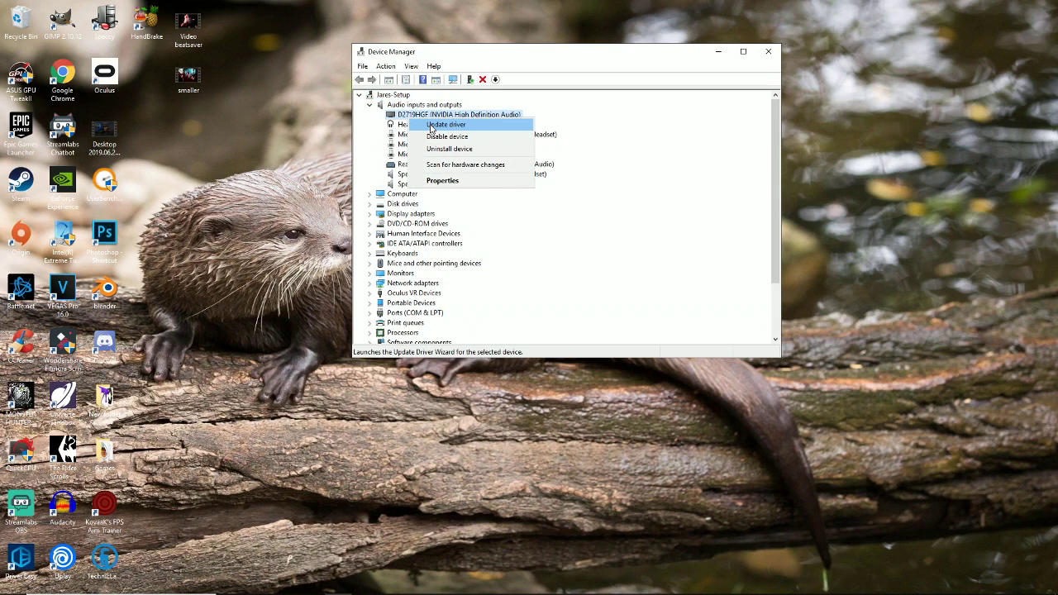
{"action": "left_click", "coordinate": [370, 105]}
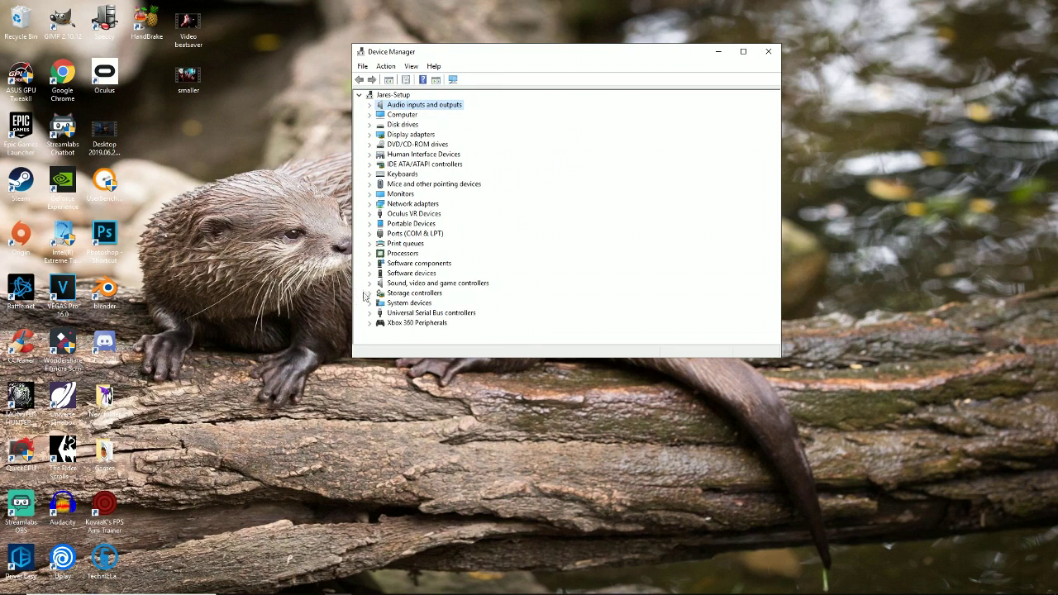
{"action": "left_click", "coordinate": [767, 53]}
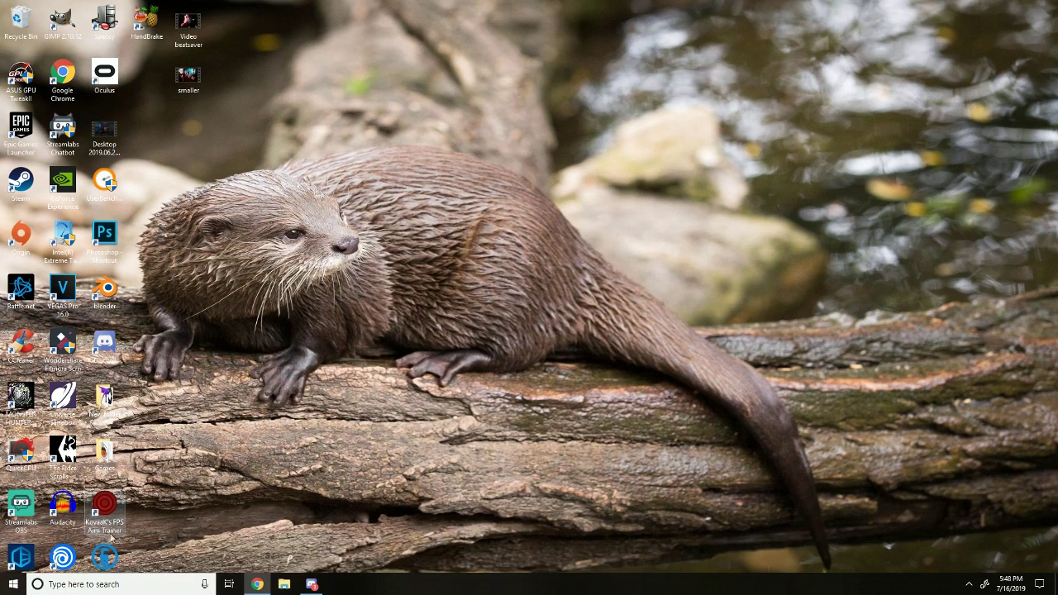
Step: Open the Temp folder through Run and delete its contents, skipping the folder that is in use
{"action": "left_click", "coordinate": [113, 585]}
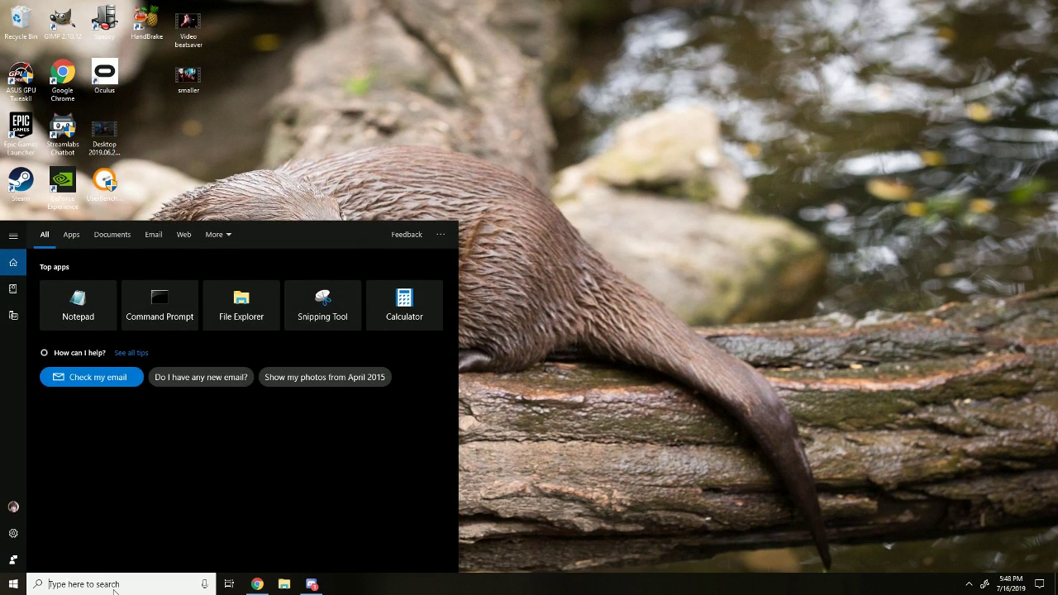
{"action": "type", "text": "run"}
{"action": "key", "text": "Return"}
{"action": "left_click_drag", "start_coordinate": [144, 484], "coordinate": [560, 264]}
{"action": "type", "text": "temp"}
{"action": "key", "text": "Return"}
{"action": "key", "text": "ctrl+a"}
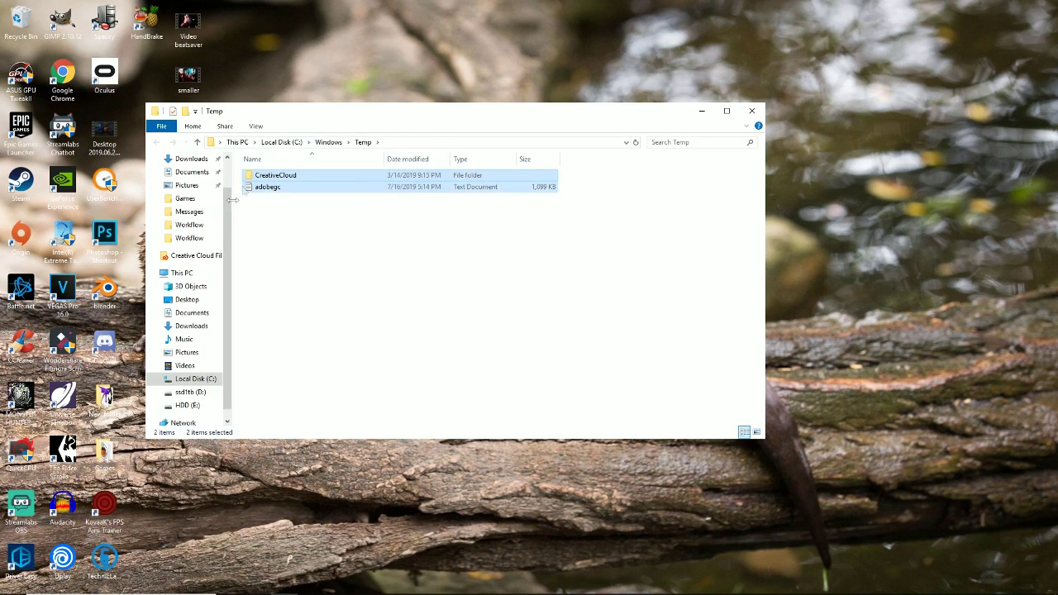
{"action": "left_click", "coordinate": [373, 342]}
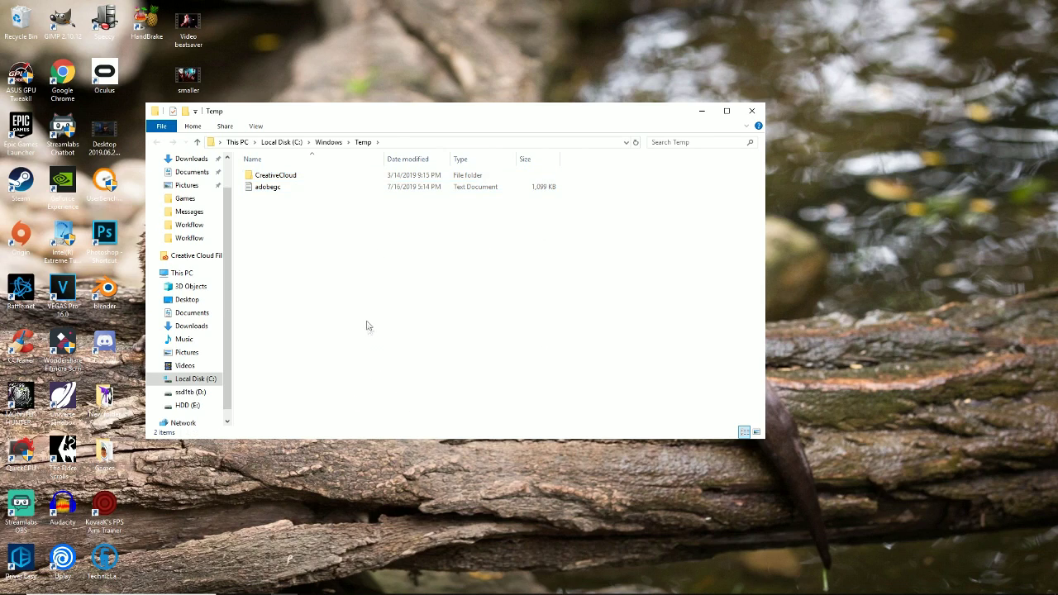
{"action": "left_click_drag", "start_coordinate": [340, 272], "coordinate": [265, 170]}
{"action": "key", "text": "Delete"}
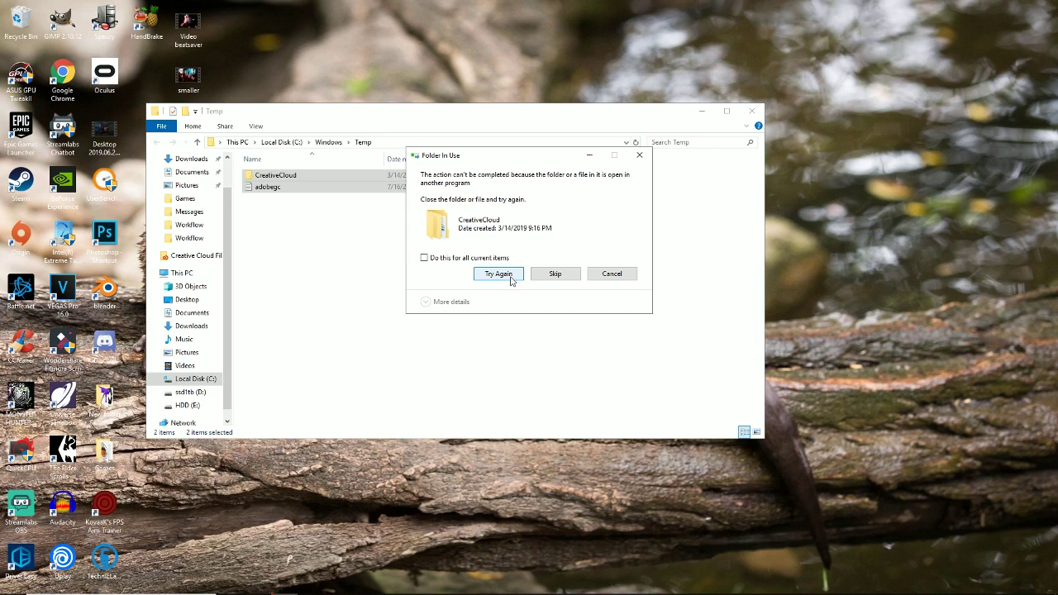
{"action": "left_click", "coordinate": [640, 156]}
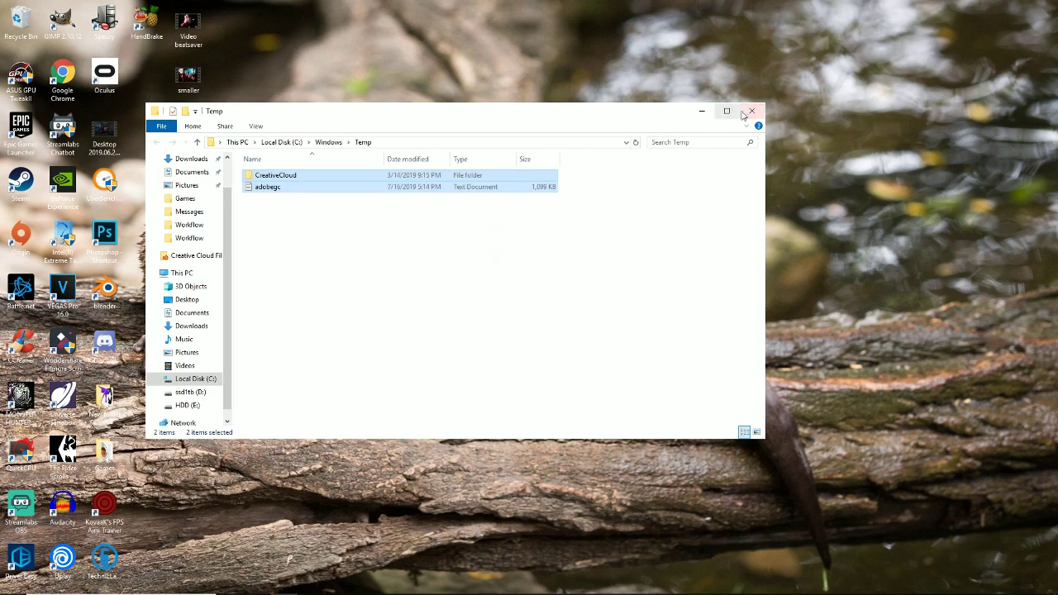
{"action": "left_click", "coordinate": [752, 111]}
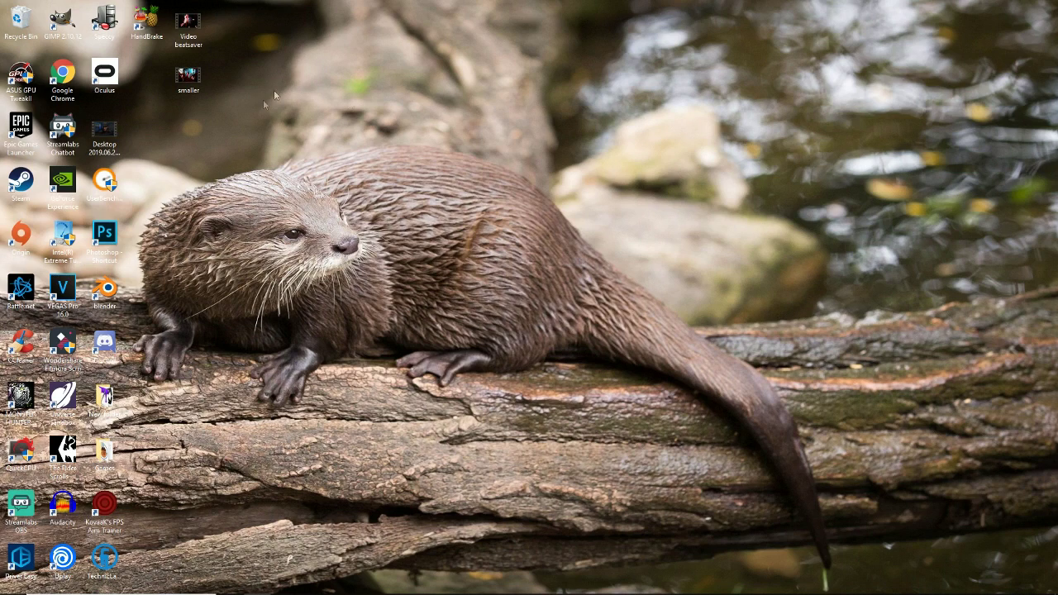
Step: Empty the Recycle Bin, confirming permanent deletion and granting administrator permission
{"action": "right_click", "coordinate": [22, 22]}
{"action": "left_click", "coordinate": [69, 42]}
{"action": "left_click", "coordinate": [572, 313]}
{"action": "left_click", "coordinate": [515, 250]}
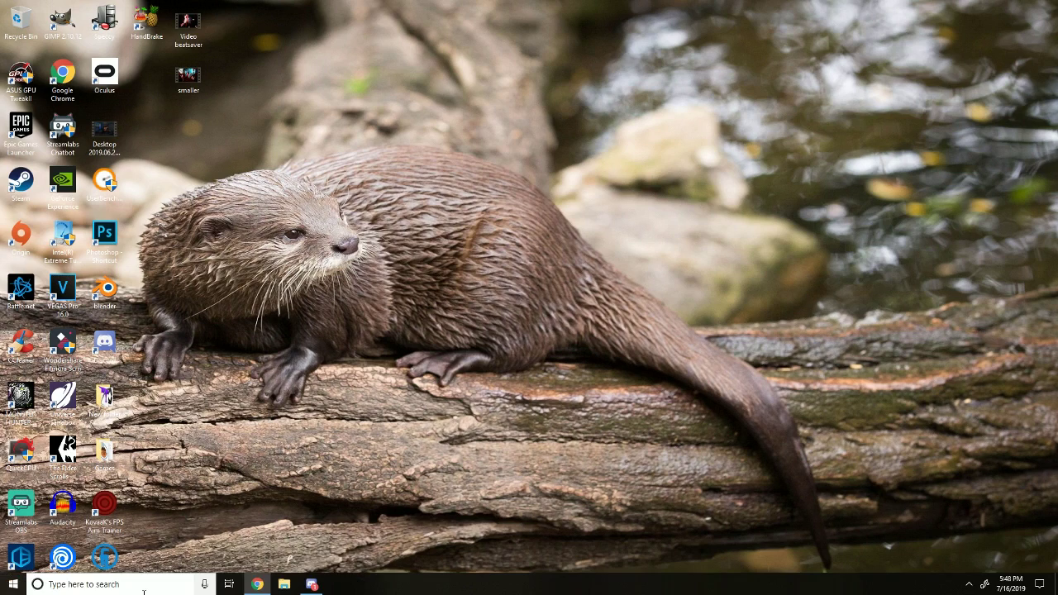
{"action": "left_click", "coordinate": [124, 585]}
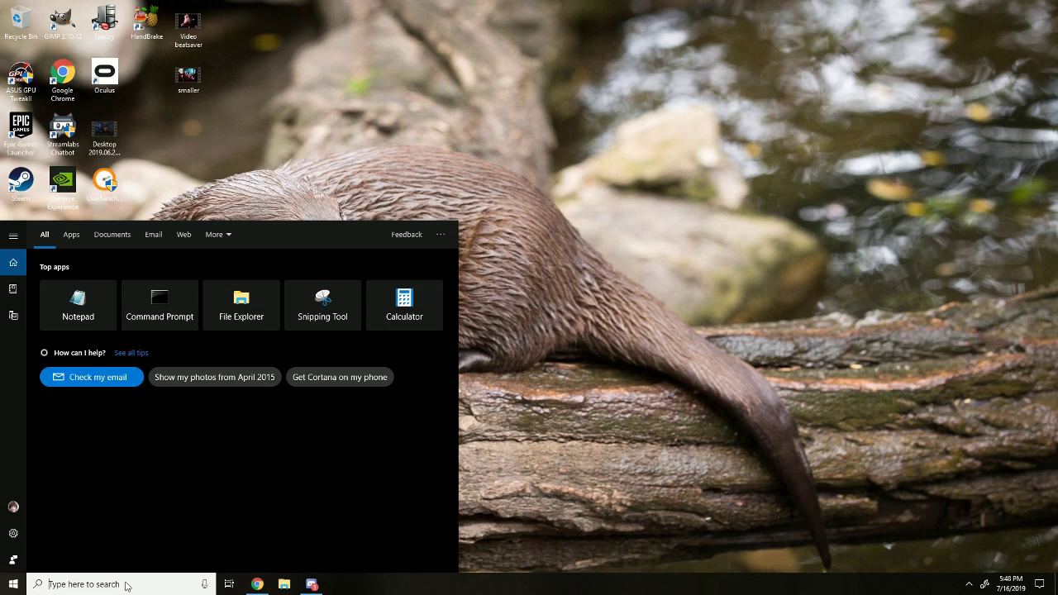
{"action": "type", "text": "run"}
{"action": "key", "text": "Return"}
{"action": "type", "text": "mdsched.exe"}
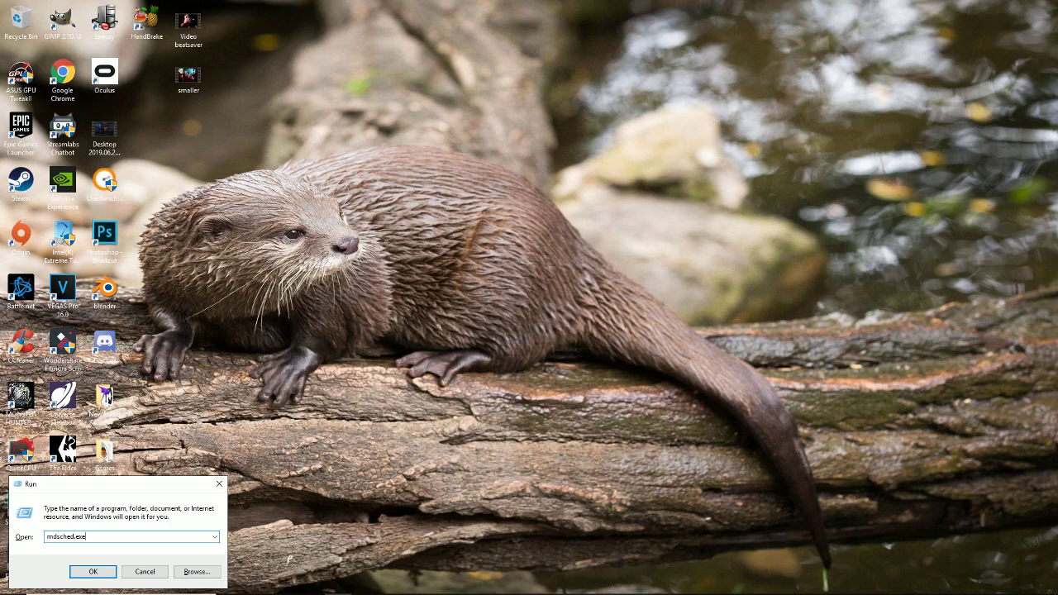
{"action": "key", "text": "Return"}
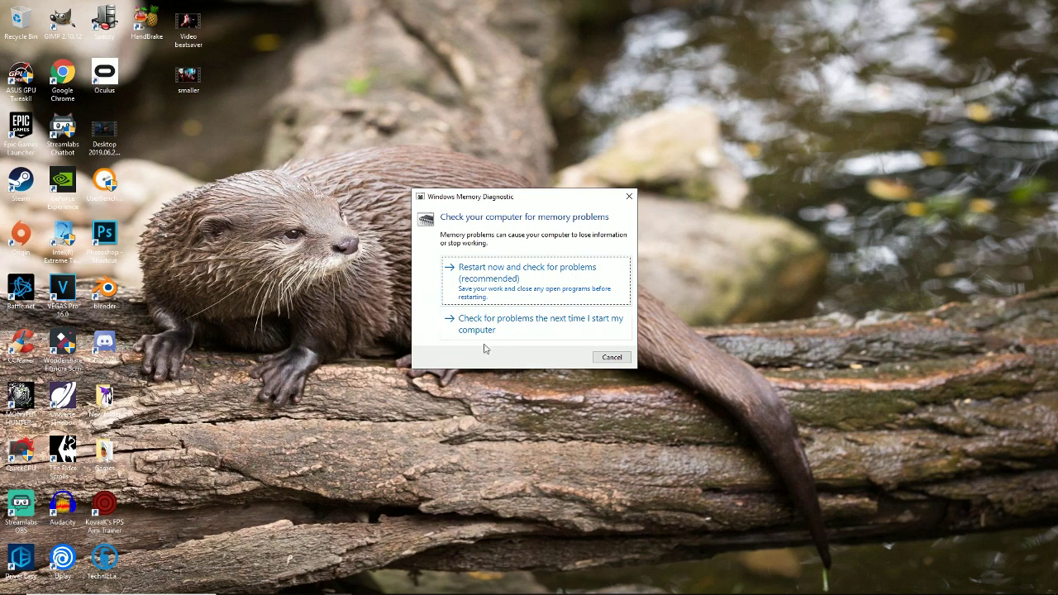
{"action": "left_click", "coordinate": [608, 357]}
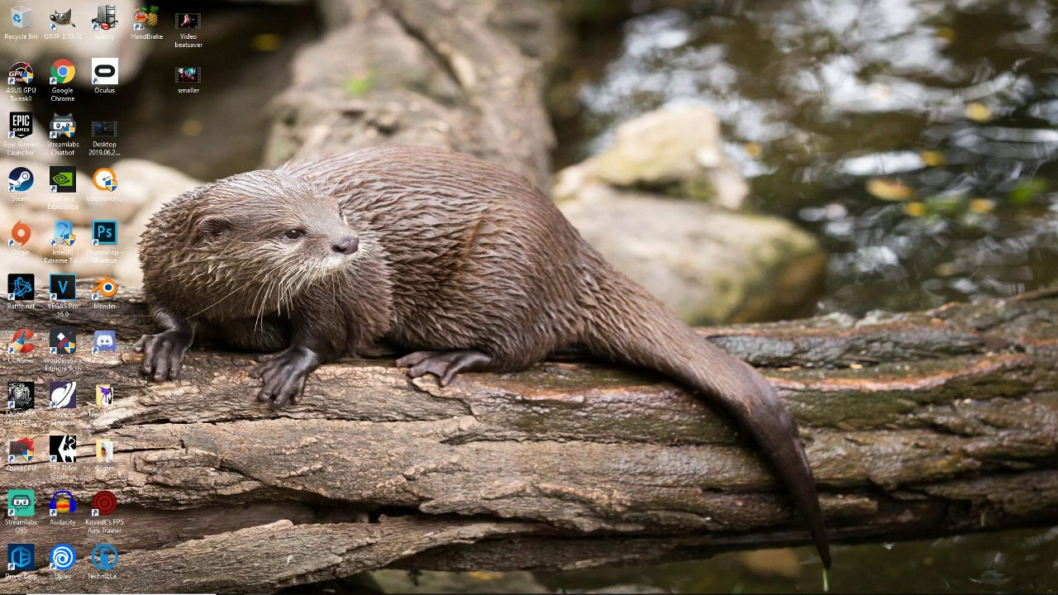
Step: Open Control Panel's System page under System and Security
{"action": "right_click", "coordinate": [474, 273]}
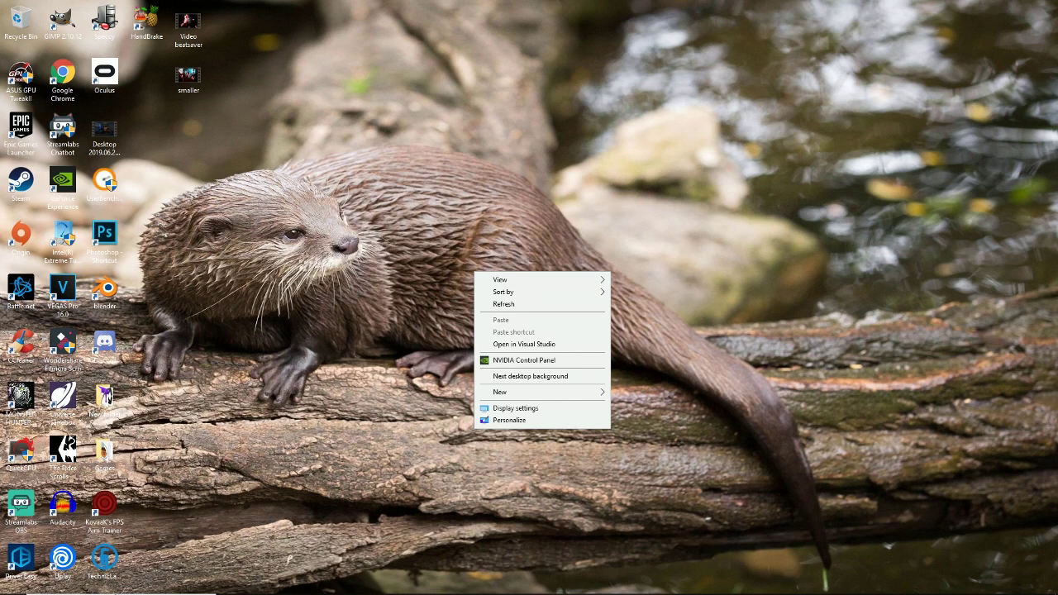
{"action": "left_click", "coordinate": [132, 584]}
{"action": "type", "text": "contr"}
{"action": "key", "text": "Return"}
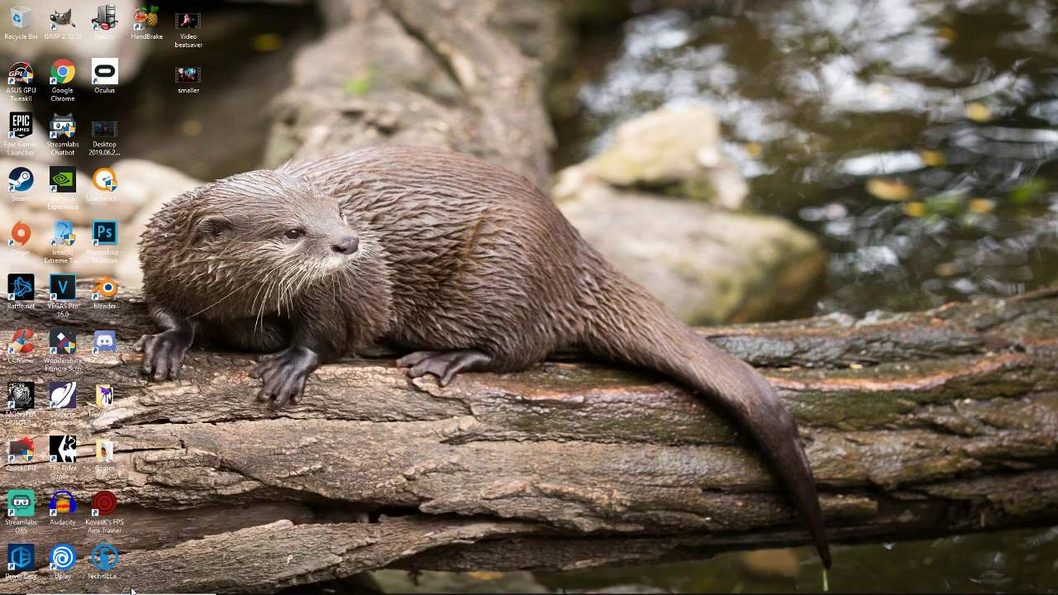
{"action": "left_click", "coordinate": [397, 162]}
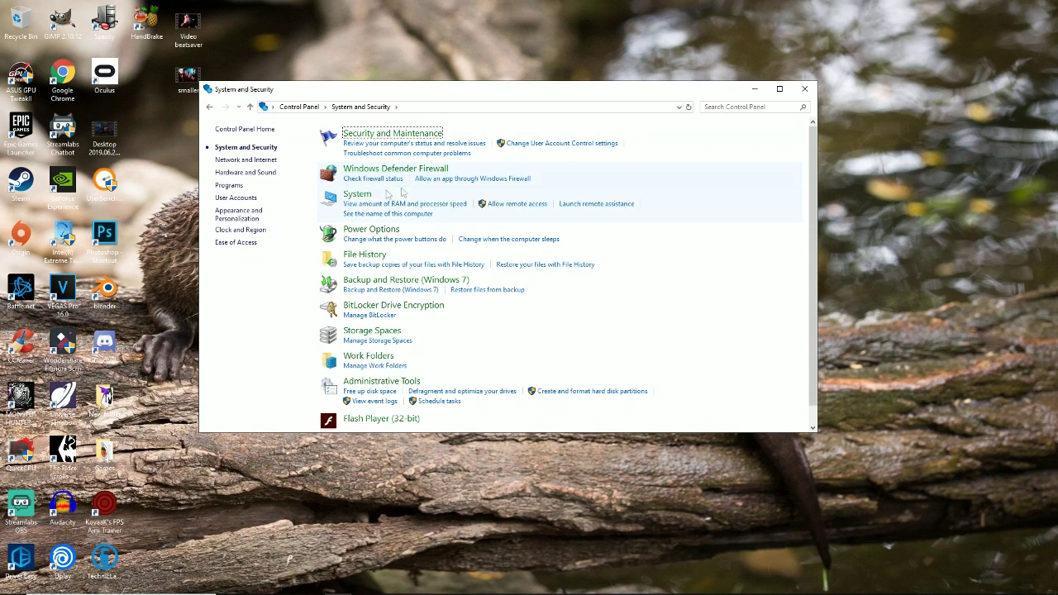
{"action": "left_click", "coordinate": [359, 195]}
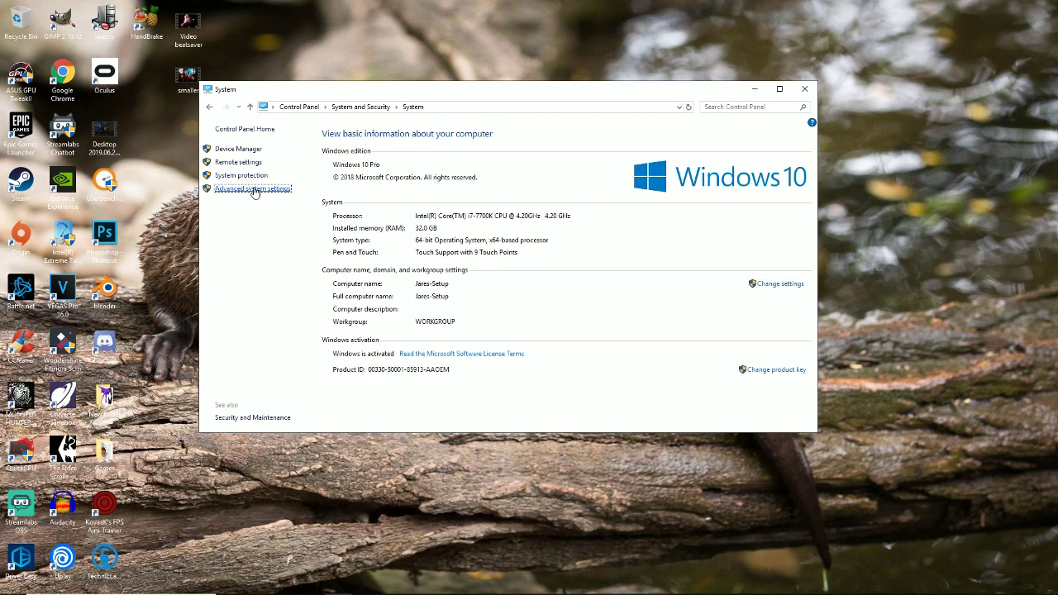
Step: Go from Advanced system settings through Performance options to the Virtual Memory dialog
{"action": "left_click", "coordinate": [269, 189]}
{"action": "left_click_drag", "start_coordinate": [131, 25], "coordinate": [653, 141]}
{"action": "left_click", "coordinate": [727, 218]}
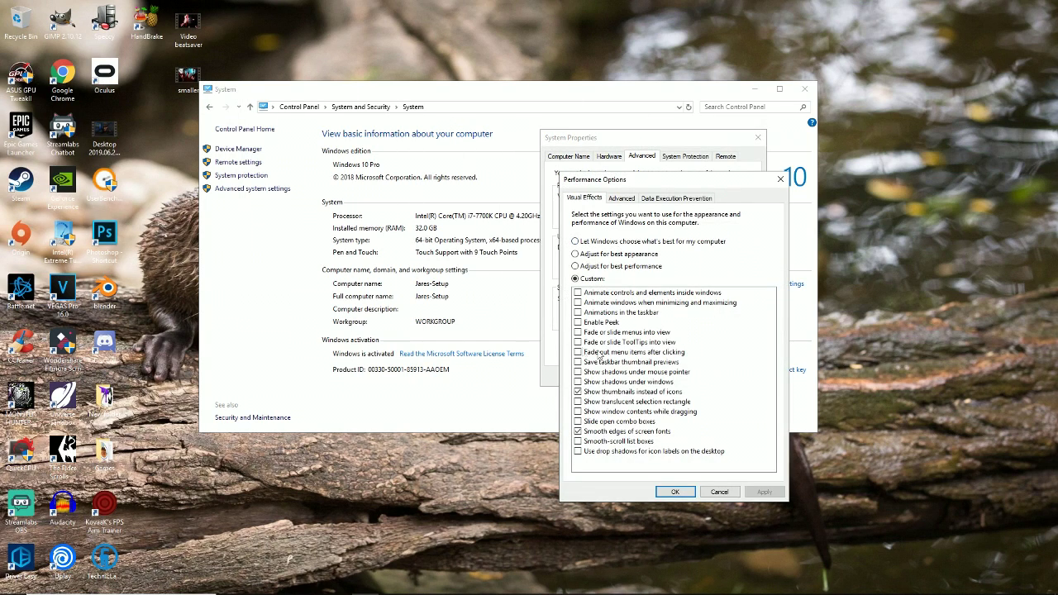
{"action": "left_click", "coordinate": [628, 201]}
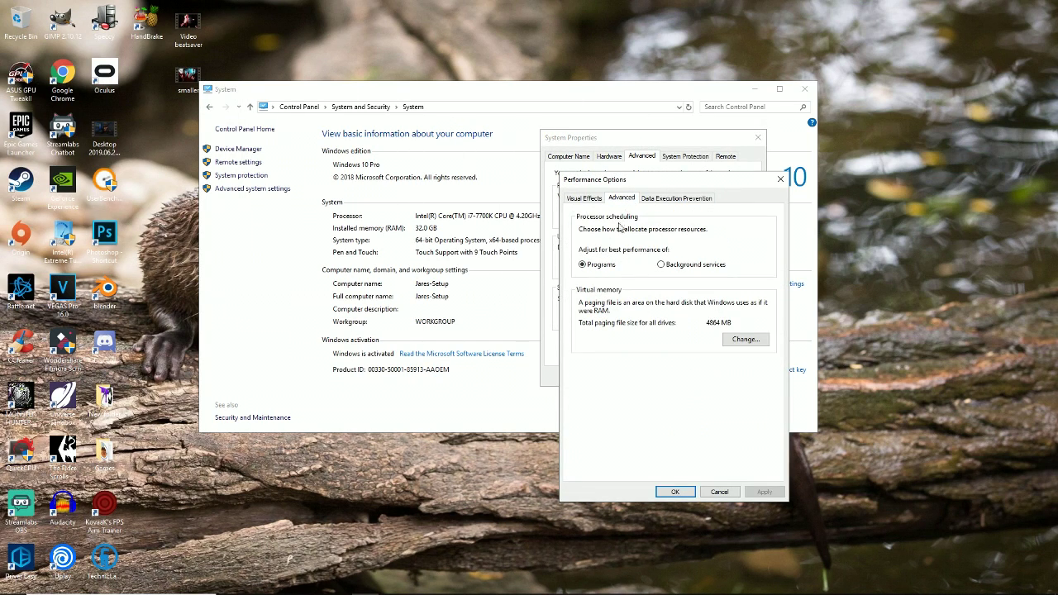
{"action": "left_click", "coordinate": [748, 344]}
Step: Turn off automatic paging file management, try a 4984 MB custom size, then revert C: to system managed
{"action": "left_click_drag", "start_coordinate": [630, 208], "coordinate": [415, 156]}
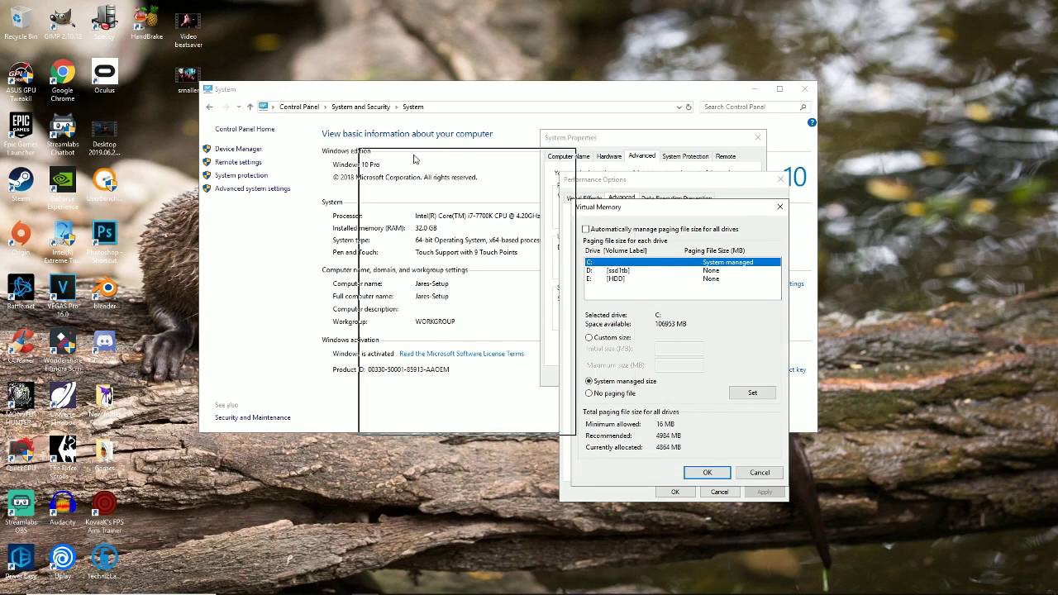
{"action": "left_click", "coordinate": [372, 177]}
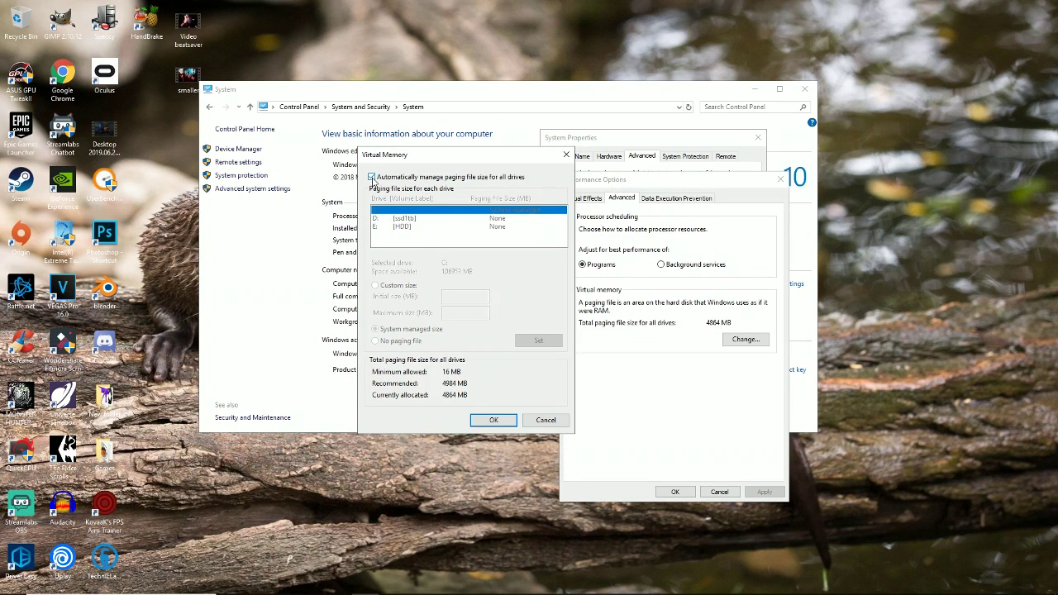
{"action": "left_click", "coordinate": [372, 177]}
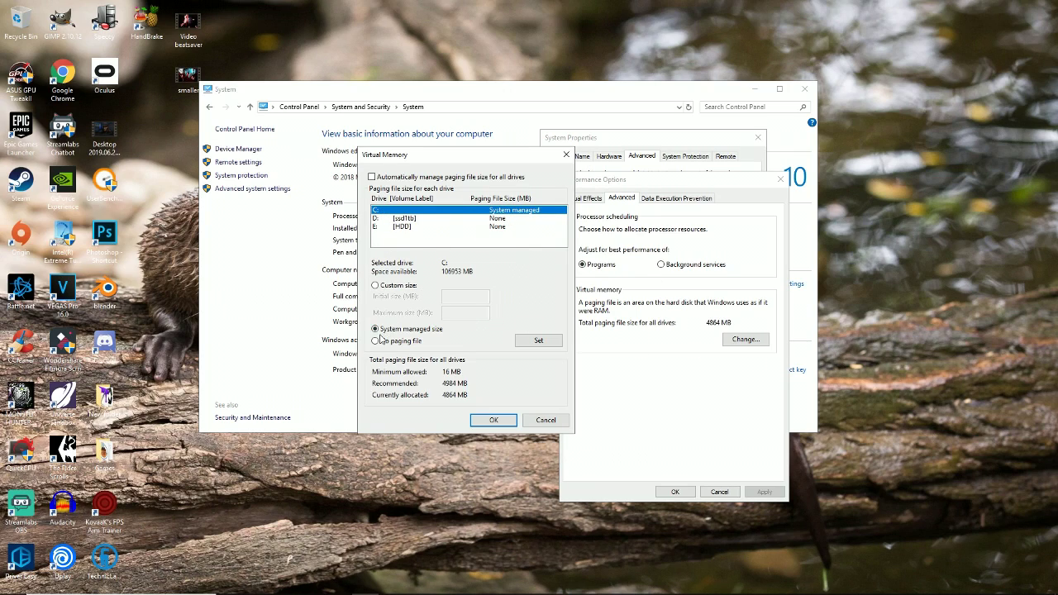
{"action": "left_click", "coordinate": [377, 287]}
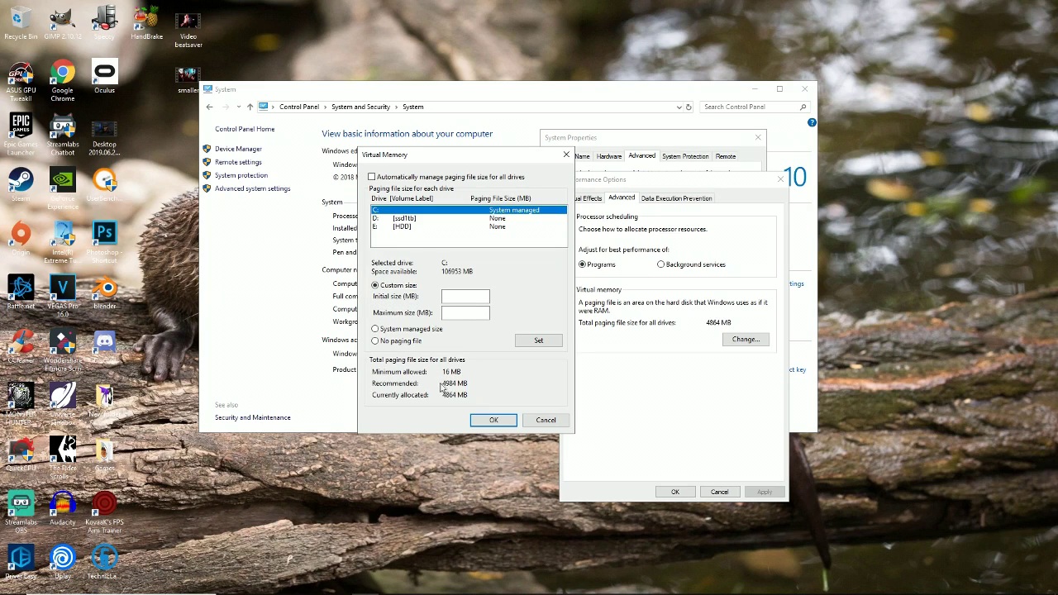
{"action": "left_click", "coordinate": [468, 295]}
{"action": "type", "text": "498"}
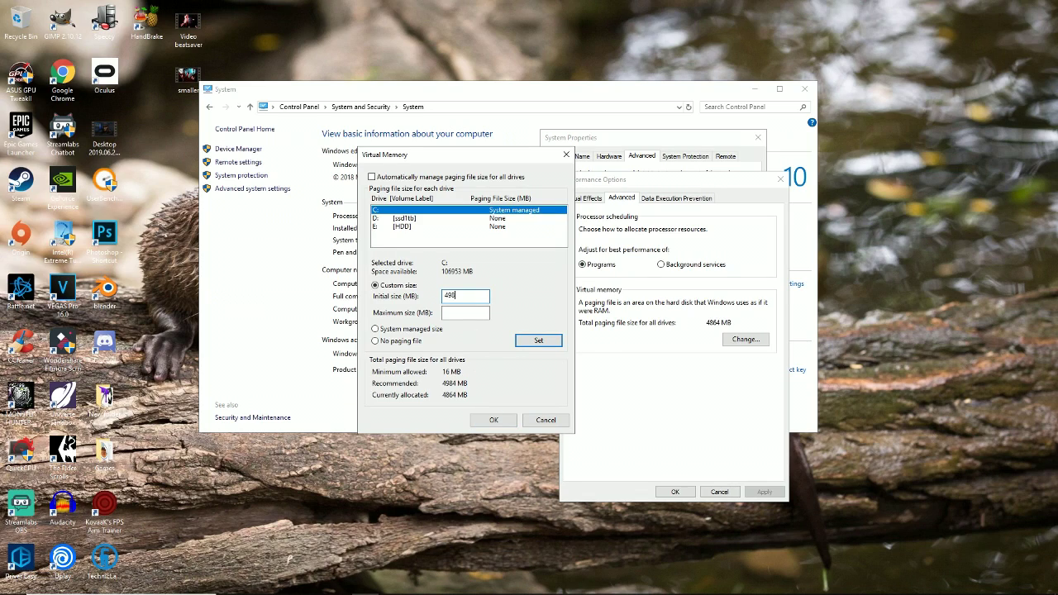
{"action": "type", "text": "4"}
{"action": "key", "text": "Tab"}
{"action": "type", "text": "2400"}
{"action": "key", "text": "BackSpace"}
{"action": "key", "text": "BackSpace"}
{"action": "key", "text": "BackSpace"}
{"action": "left_click", "coordinate": [375, 329]}
Step: Confirm Virtual Memory, Performance Options and System Properties, and close the System window
{"action": "left_click", "coordinate": [488, 421]}
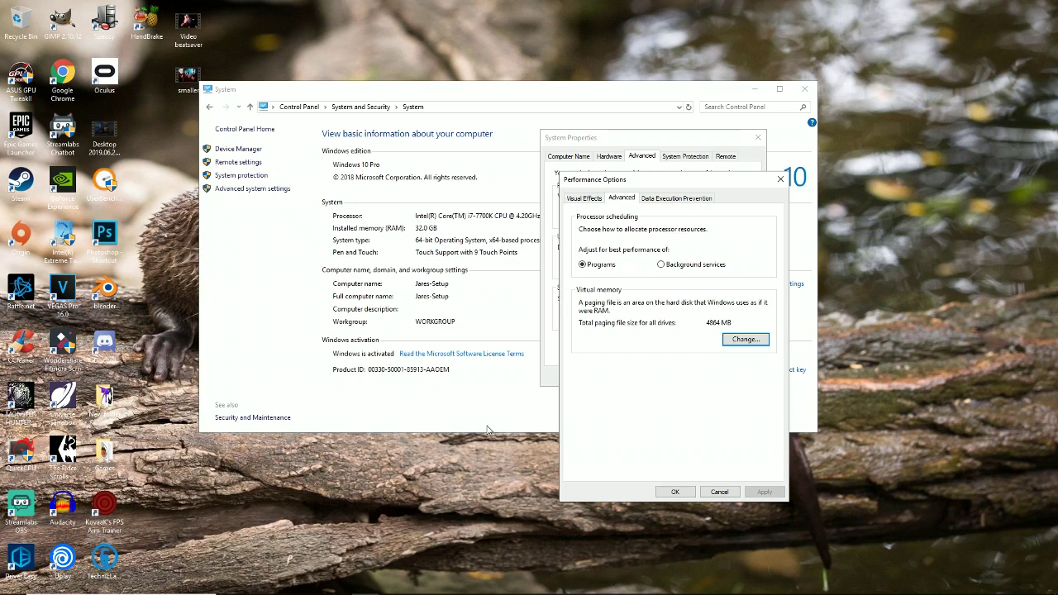
{"action": "left_click", "coordinate": [719, 492]}
{"action": "left_click", "coordinate": [654, 376]}
{"action": "left_click", "coordinate": [806, 89]}
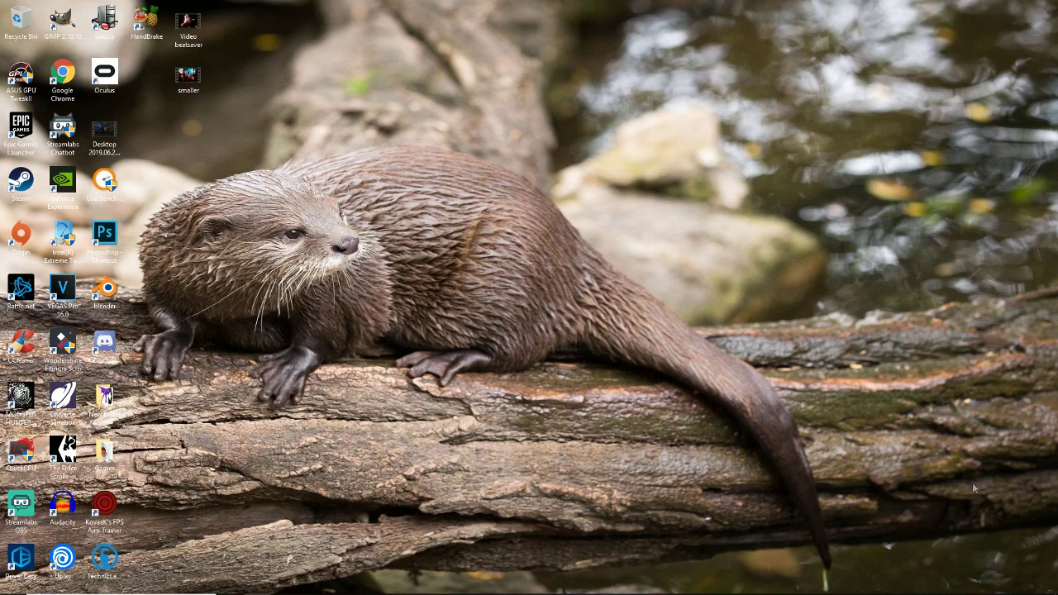
Step: Launch Command Prompt with Run as administrator, closing the ordinary one first
{"action": "left_click", "coordinate": [96, 584]}
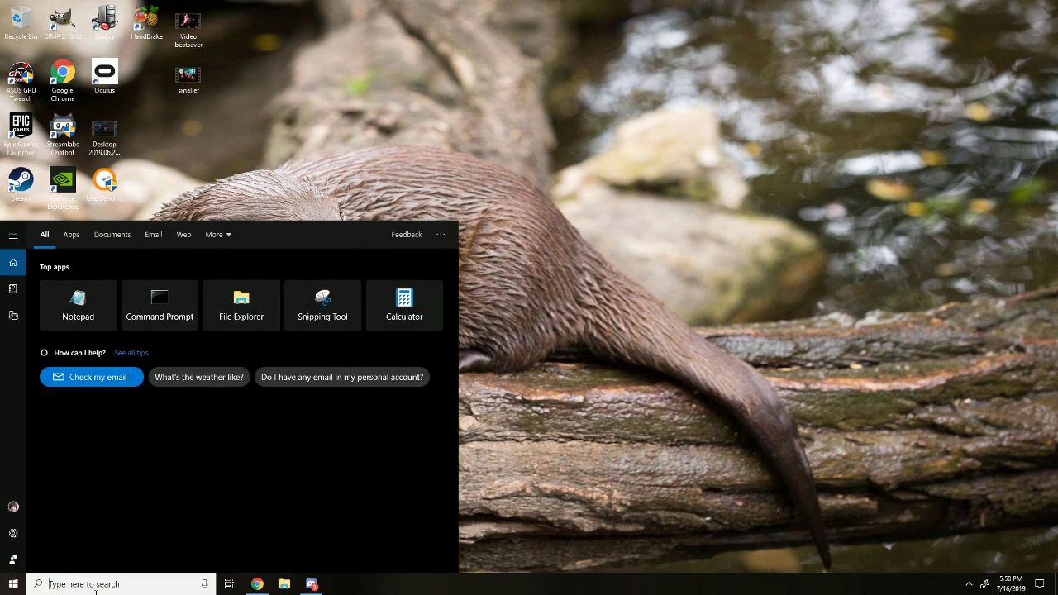
{"action": "type", "text": "cmd"}
{"action": "key", "text": "Return"}
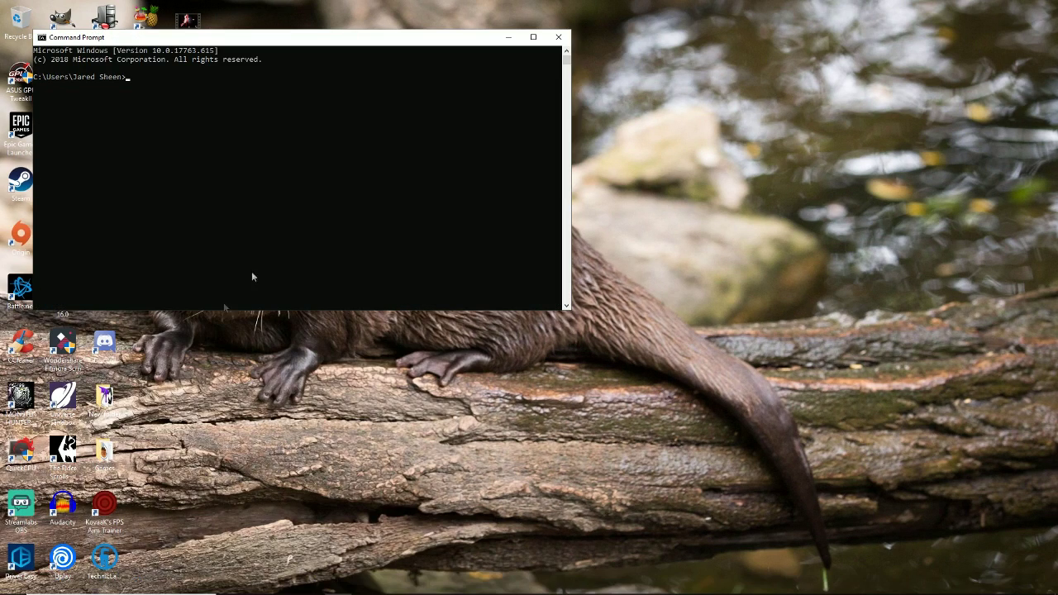
{"action": "left_click", "coordinate": [559, 36]}
{"action": "left_click", "coordinate": [145, 588]}
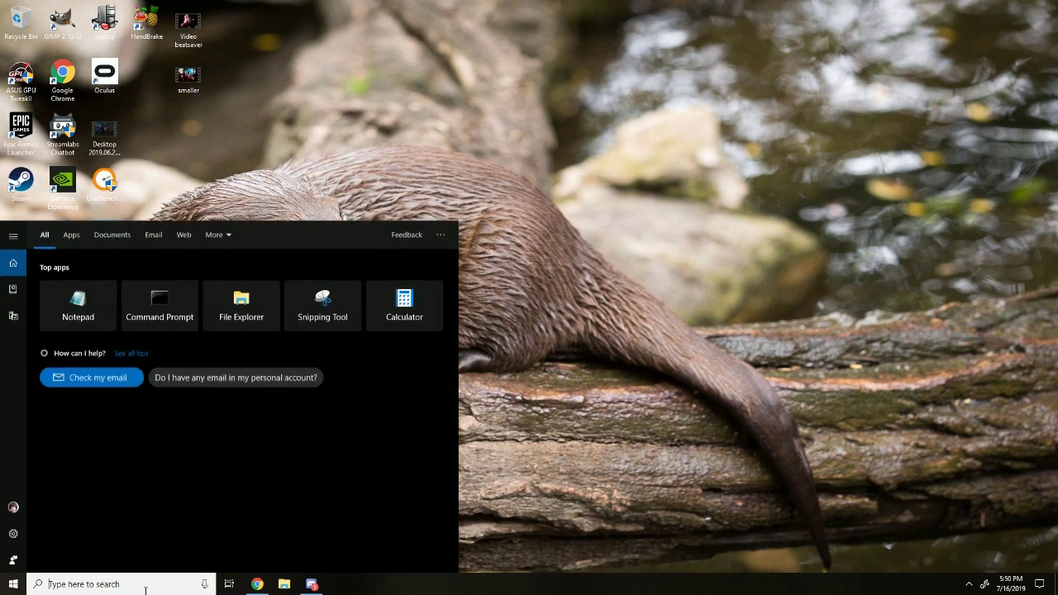
{"action": "type", "text": "cmd"}
{"action": "right_click", "coordinate": [85, 275]}
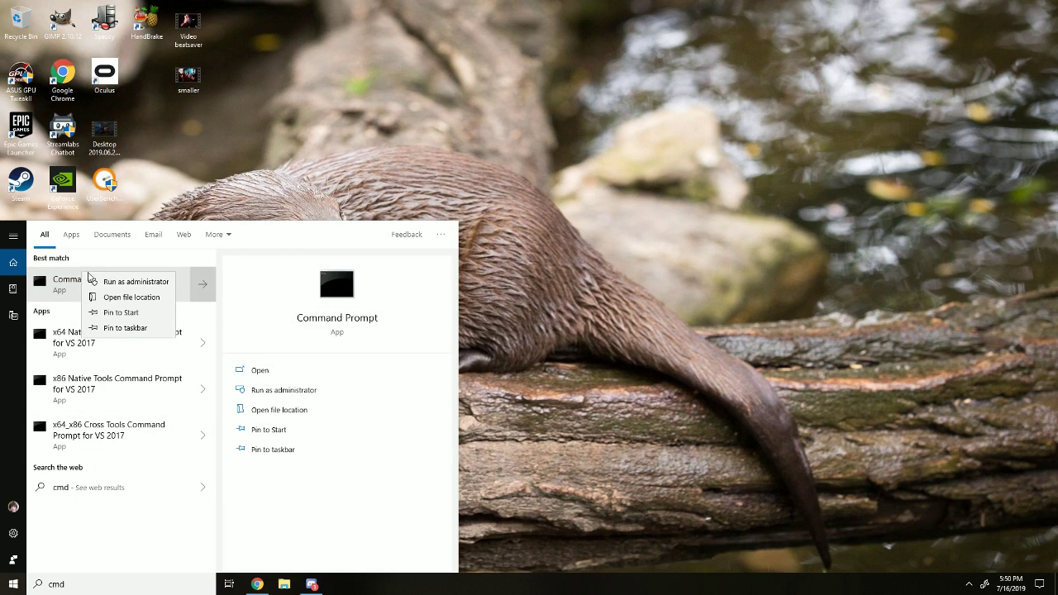
{"action": "left_click", "coordinate": [124, 282]}
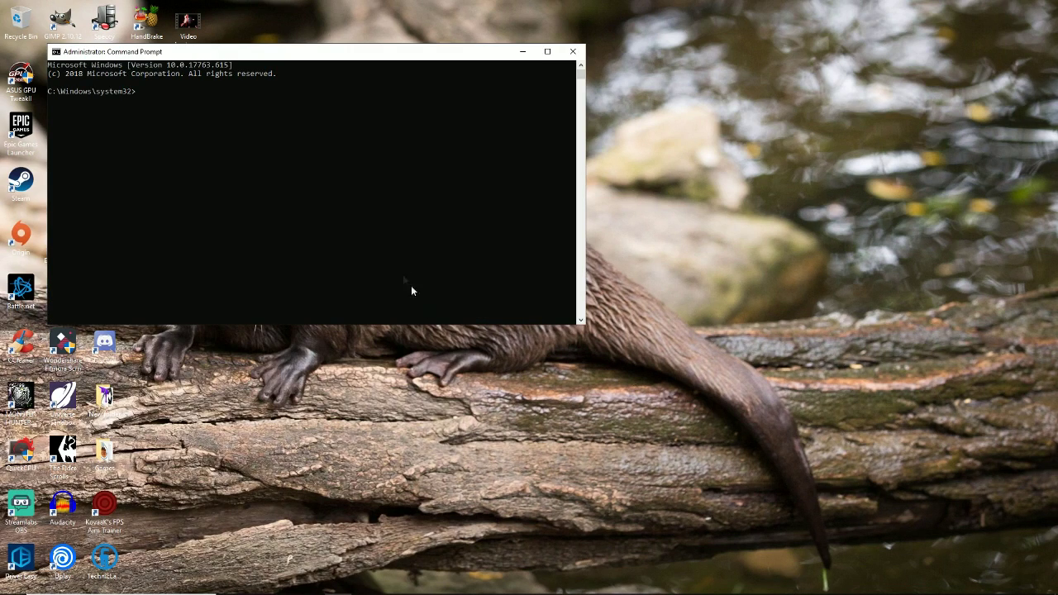
Step: Run sfc /scannow in the administrator console
{"action": "left_click", "coordinate": [165, 95]}
{"action": "type", "text": "sfc /scannow"}
{"action": "key", "text": "Return"}
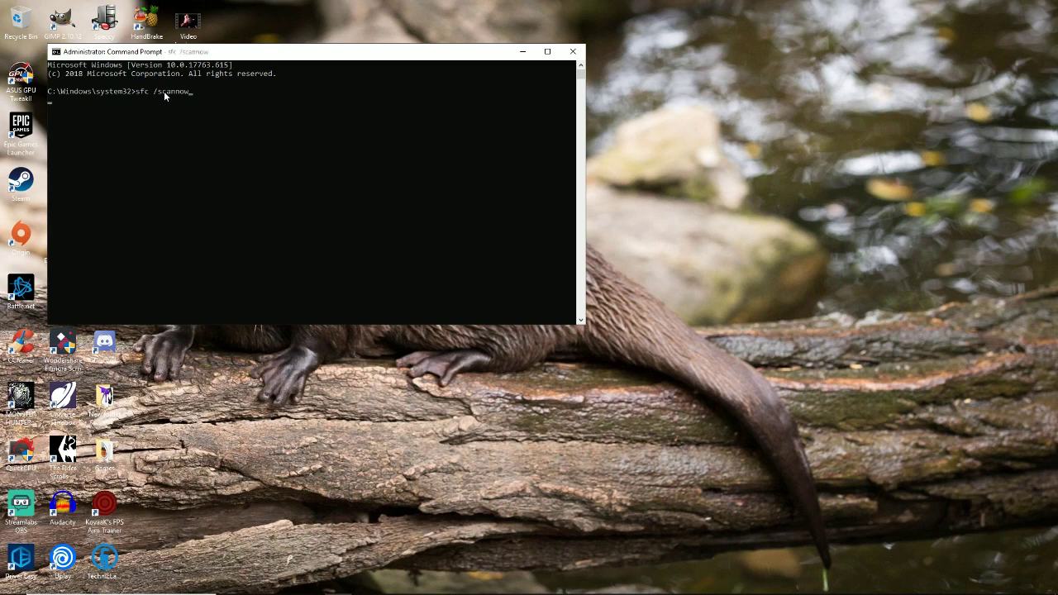